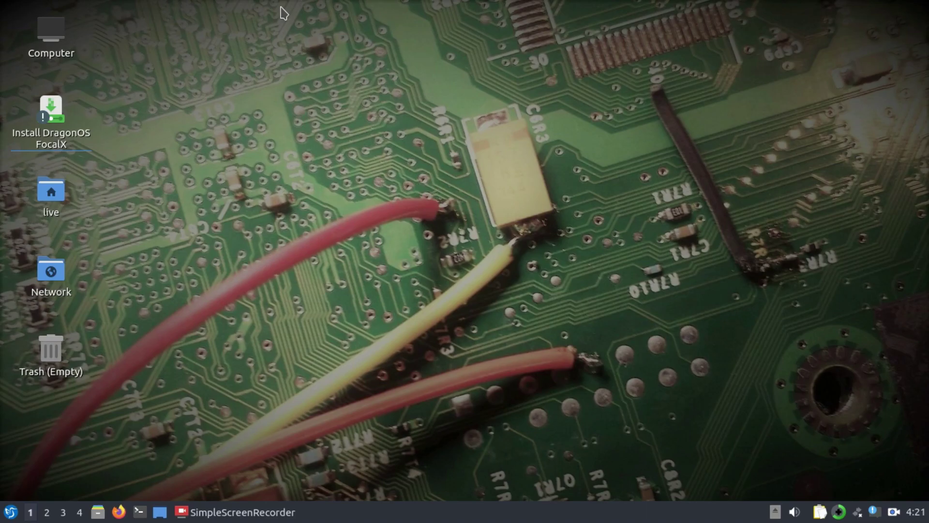
Step: Open the LXQt application menu's Other category listing radio tools like HackRF-Spectrum-Analyzer
click(11, 513)
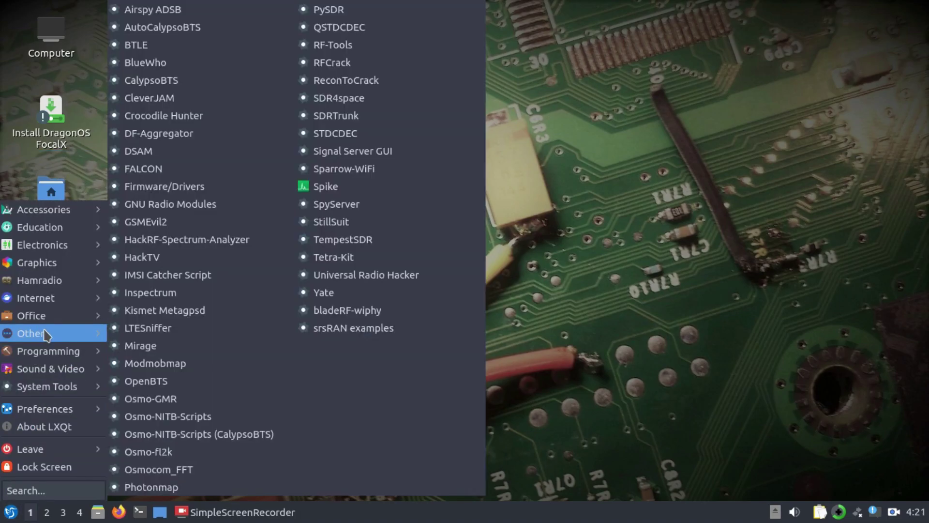
mouse_move(91, 410)
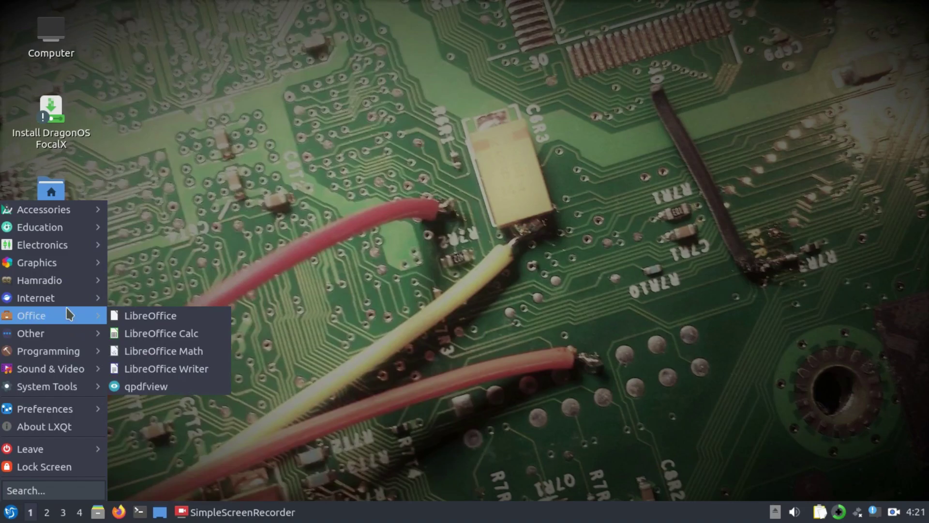
mouse_move(68, 334)
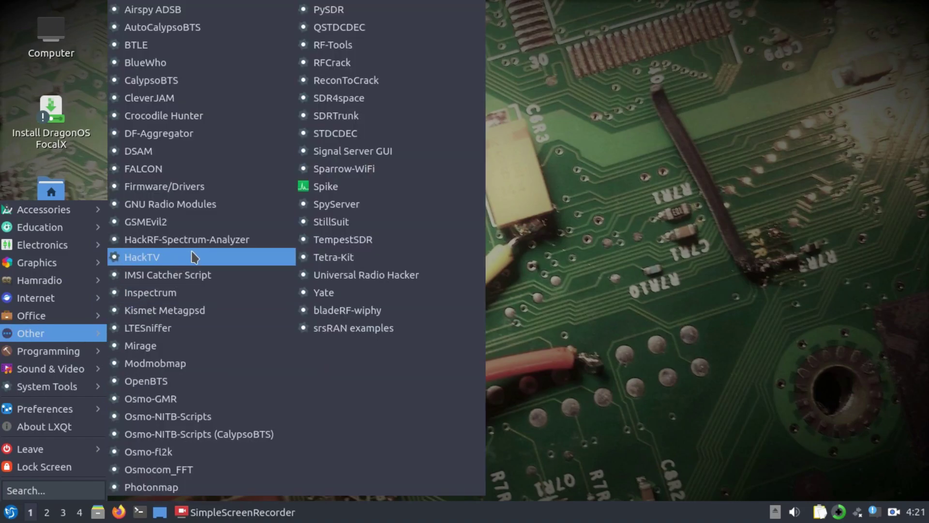
Step: Launch HackRF-Spectrum-Analyzer and list the source folder's files with ls
click(208, 240)
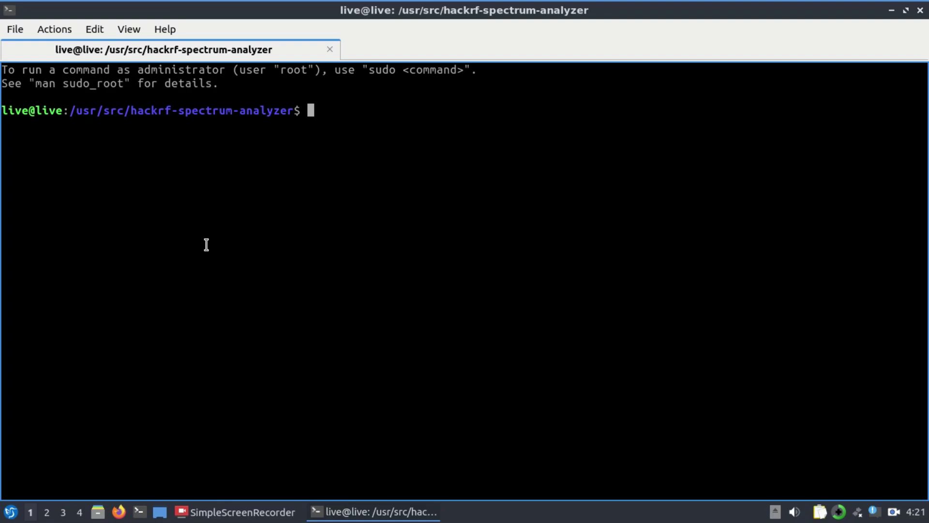
text(ls)
key(Return)
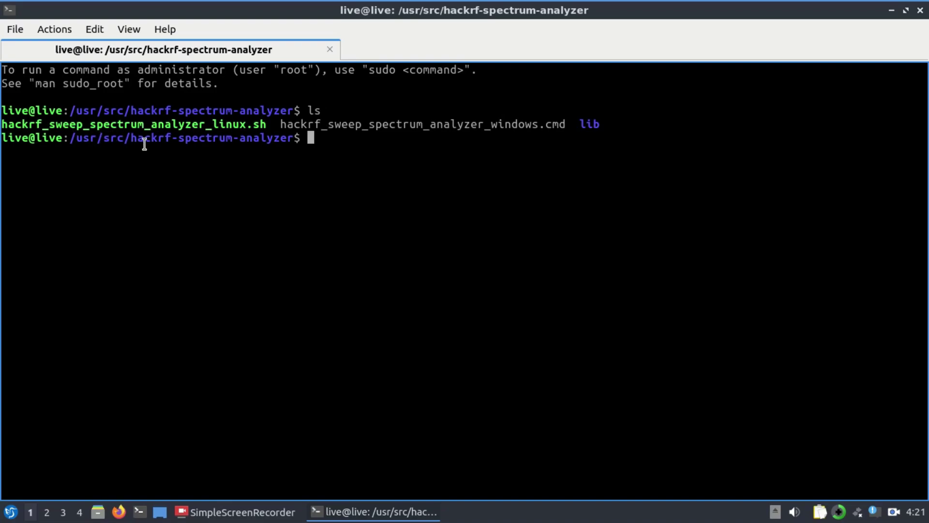
Step: Run the hackrf_sweep_spectrum_analyzer_linux.sh script
text(./hac)
key(Tab)
key(Return)
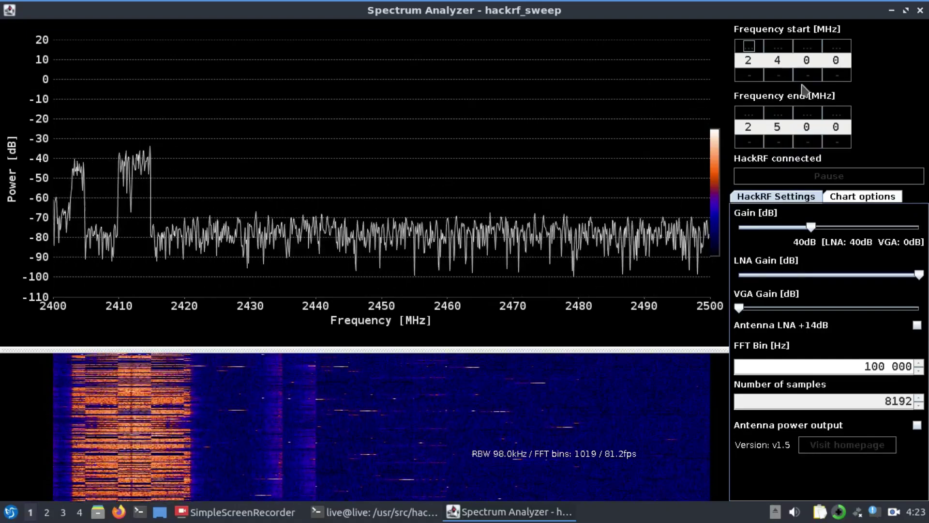
Step: Set Frequency start from 2400 down to 88 MHz with its digit up/down cells
double_click(745, 76)
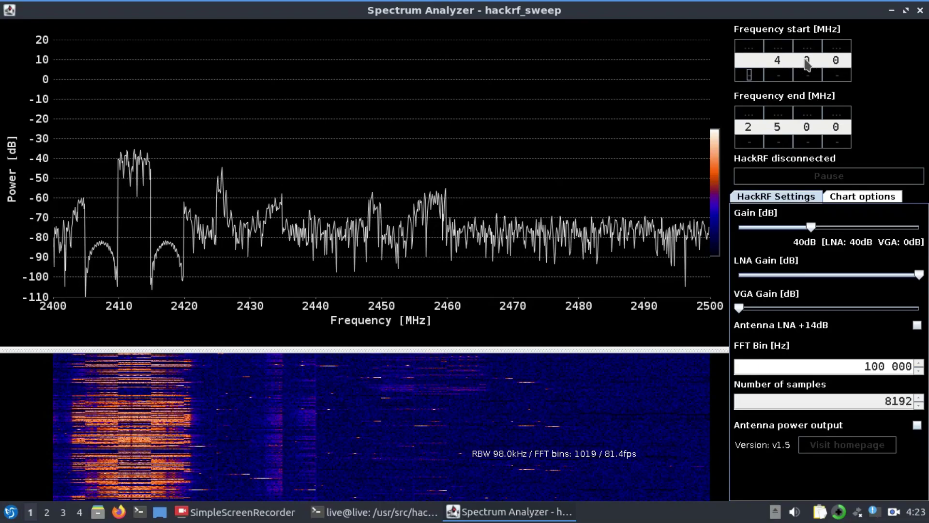
double_click(777, 75)
click(777, 76)
click(778, 76)
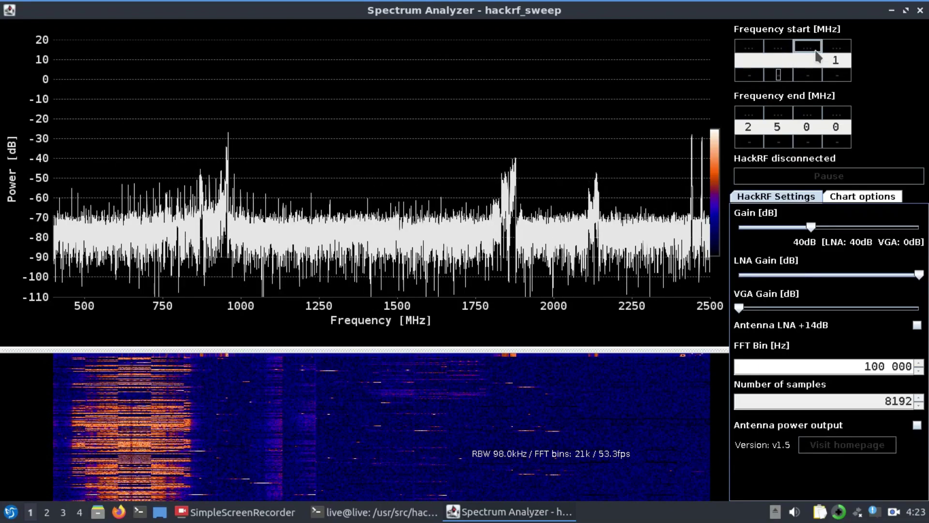
click(818, 47)
double_click(818, 47)
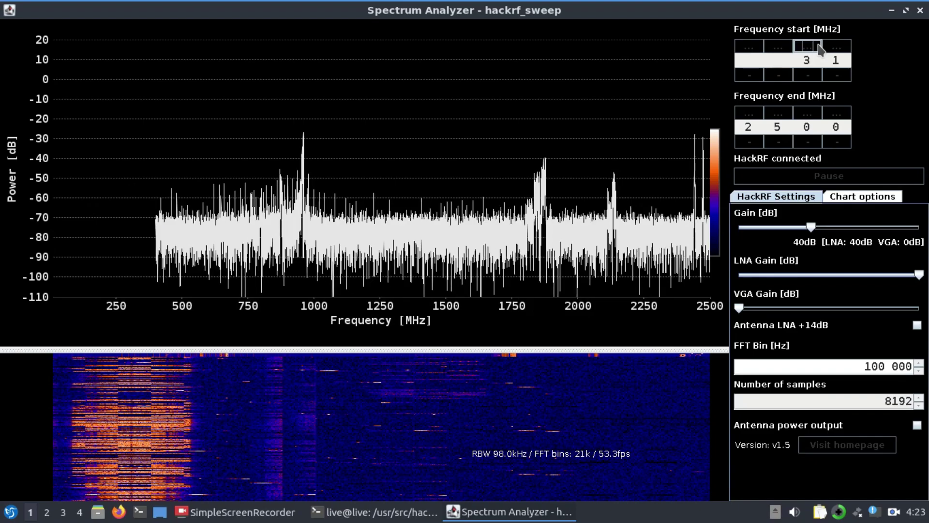
double_click(818, 47)
click(817, 47)
click(818, 47)
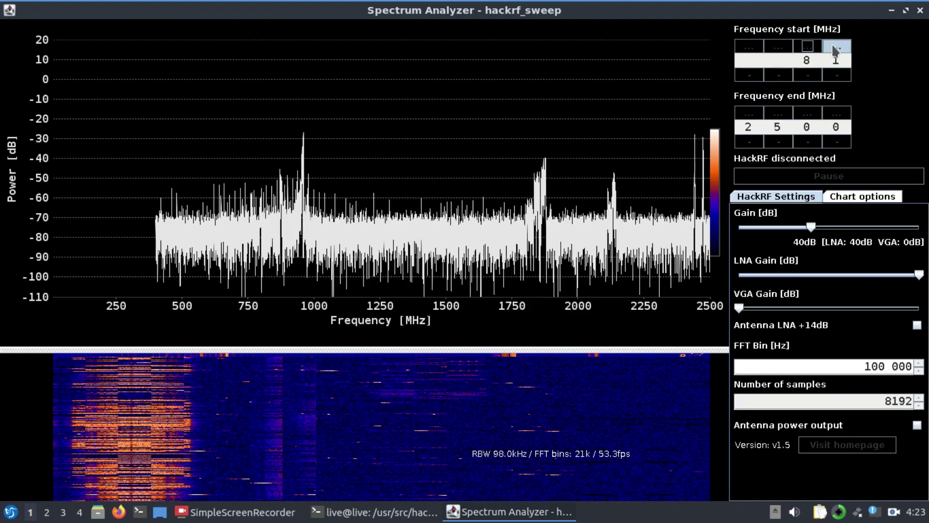
double_click(833, 46)
triple_click(834, 46)
click(833, 46)
click(833, 46)
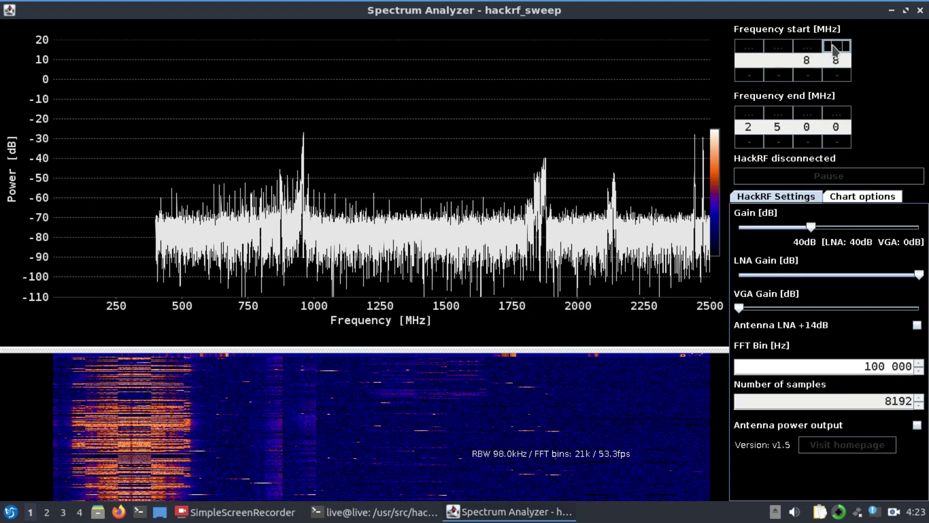
Step: Set Frequency end from 2500 down to 108 MHz
click(749, 141)
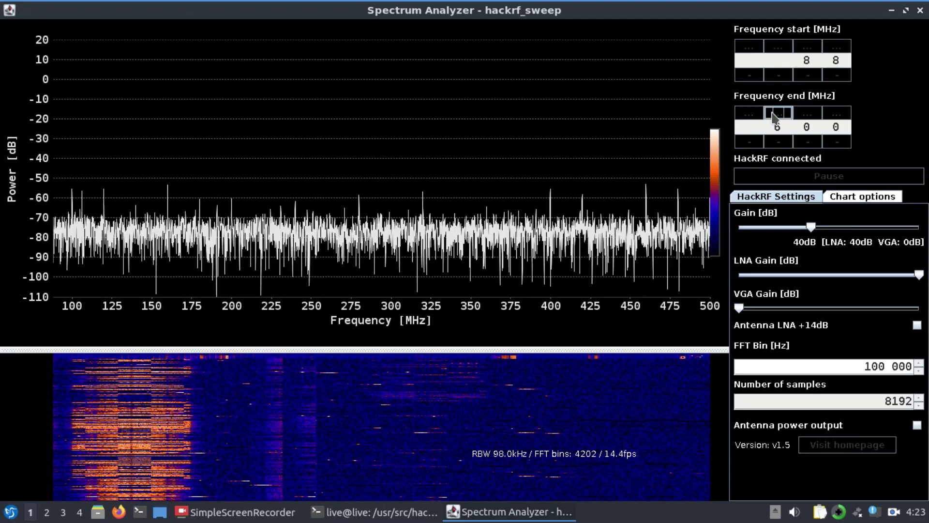
click(775, 113)
click(779, 141)
click(780, 142)
click(780, 141)
click(780, 142)
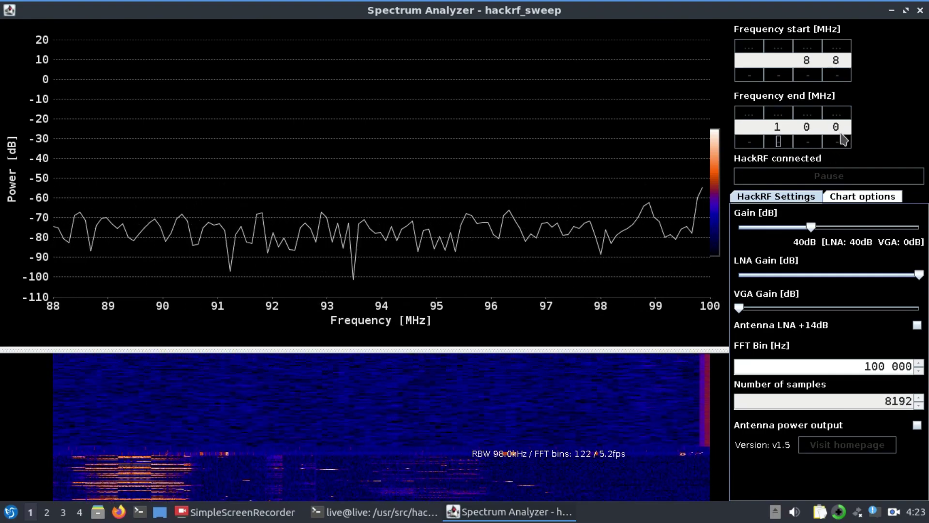
click(837, 116)
click(837, 116)
click(837, 116)
click(837, 116)
click(837, 117)
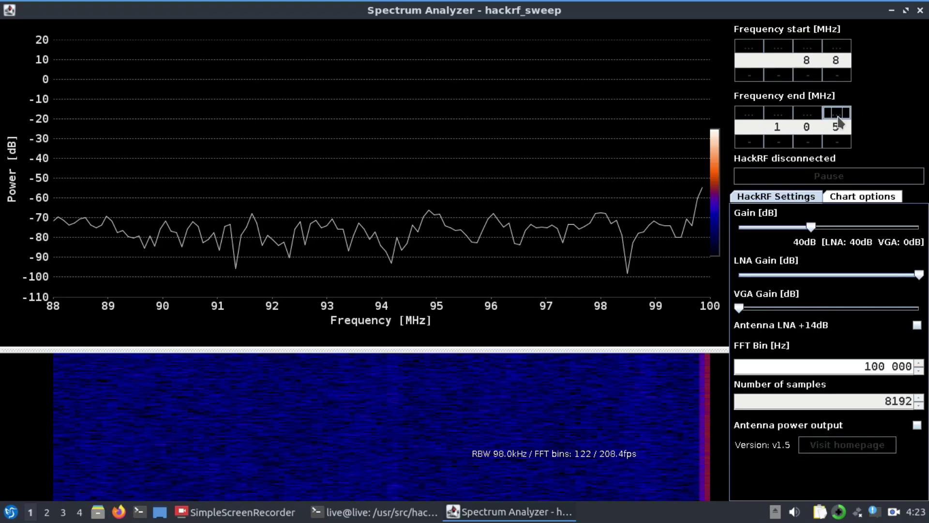
click(837, 116)
click(837, 116)
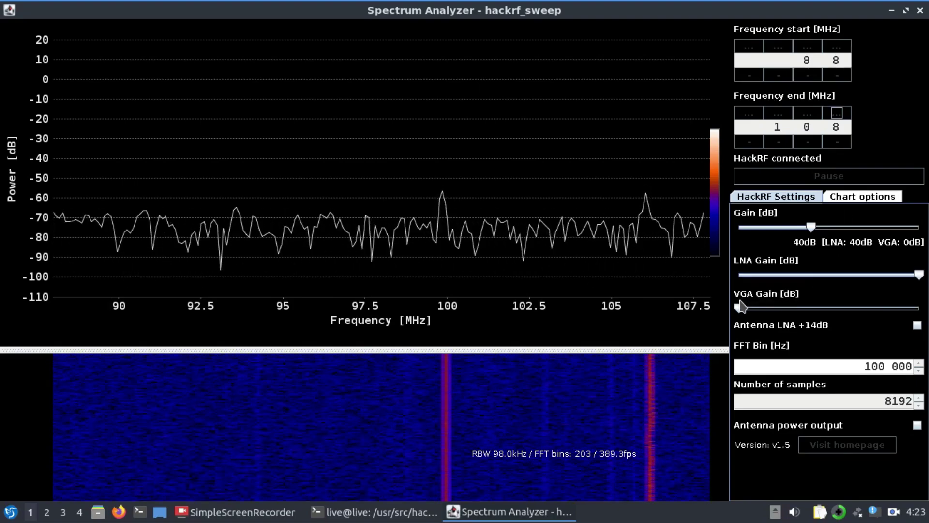
Step: Raise VGA gain to 12 dB, increase overall gain, and double samples to 16384
drag(739, 307, 775, 308)
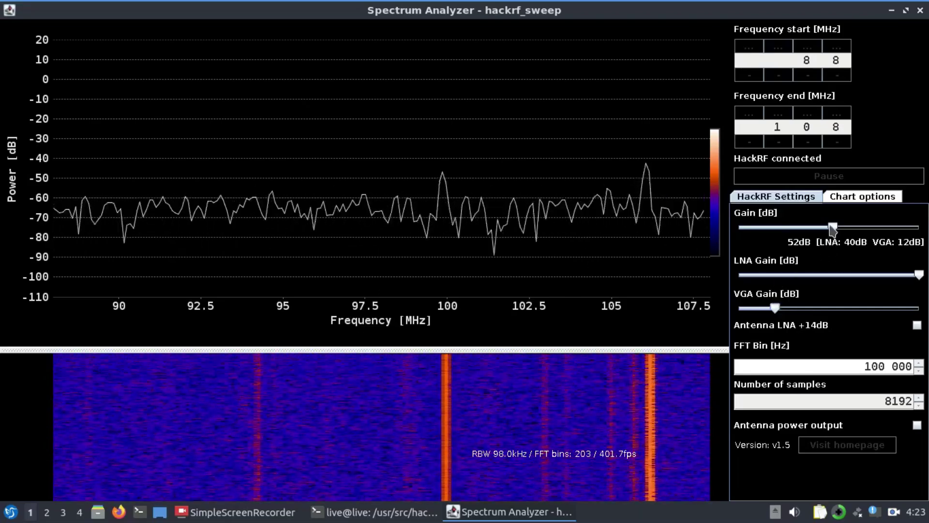
drag(832, 226, 858, 227)
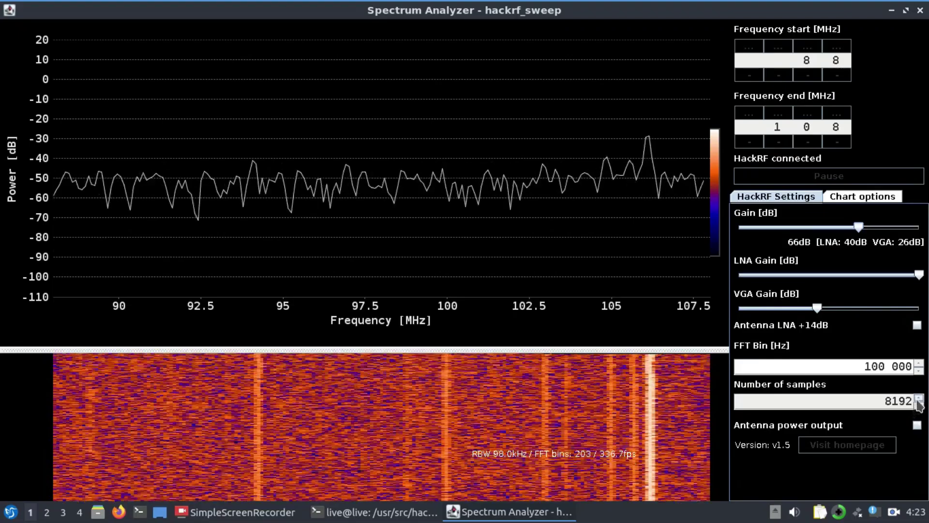
click(919, 398)
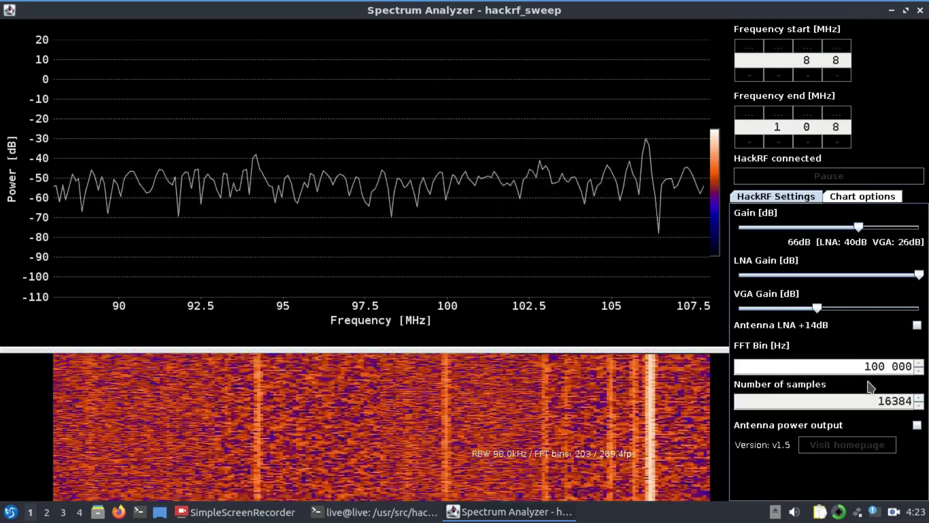
Step: Set the FFT bin width to 20 000 Hz for finer resolution
click(919, 363)
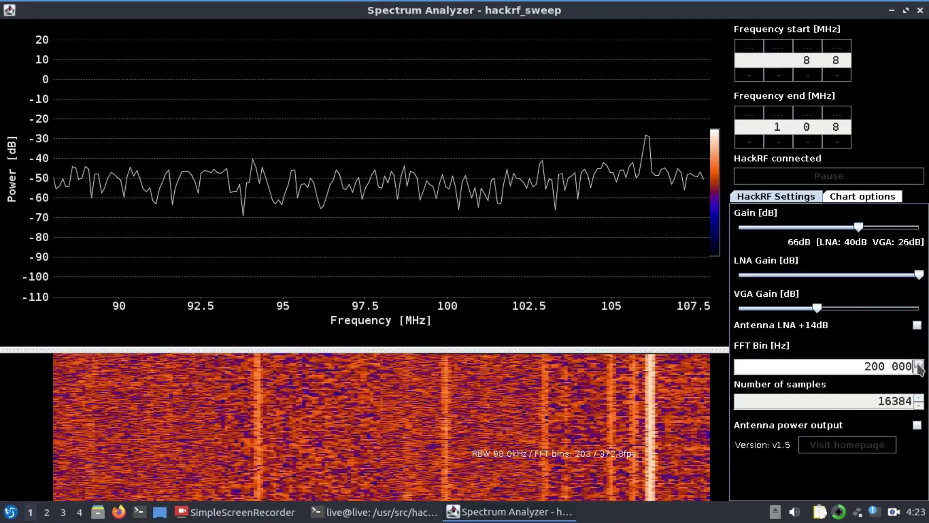
click(919, 363)
click(919, 363)
click(919, 363)
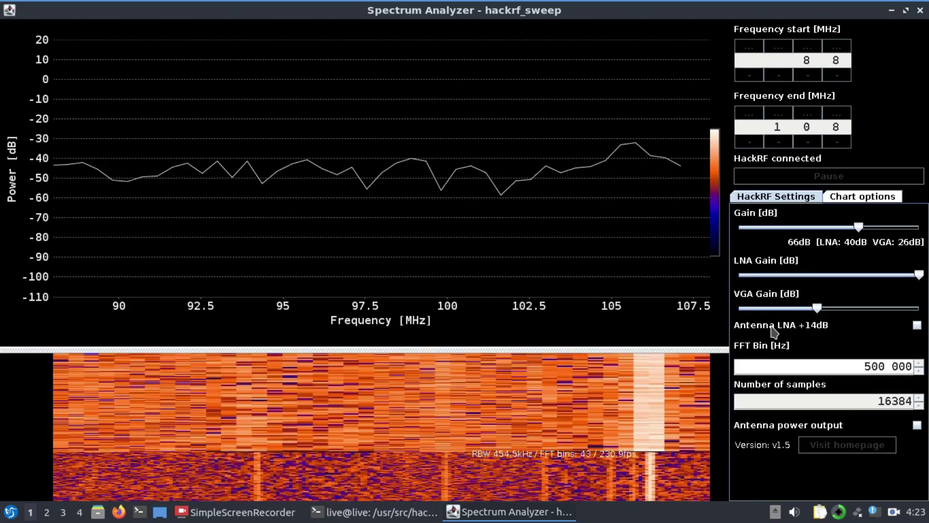
click(919, 370)
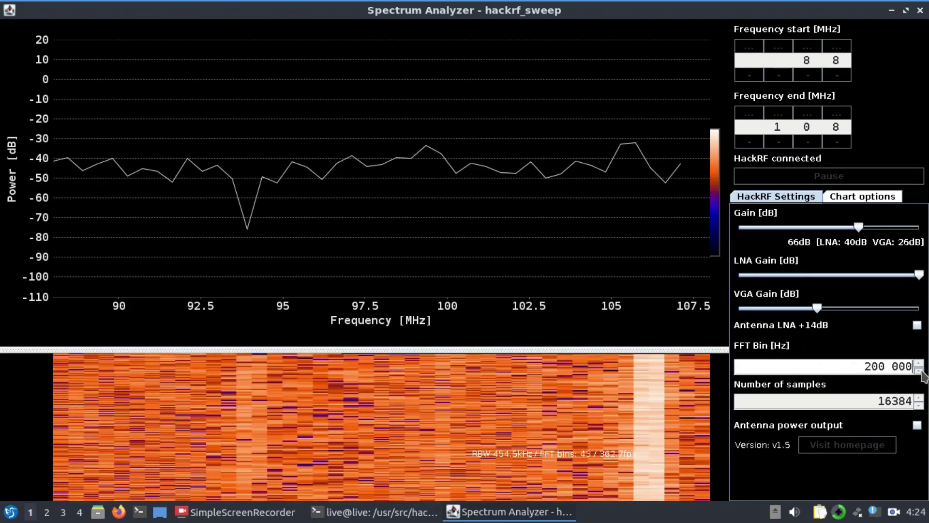
click(919, 370)
click(919, 370)
click(919, 370)
click(919, 370)
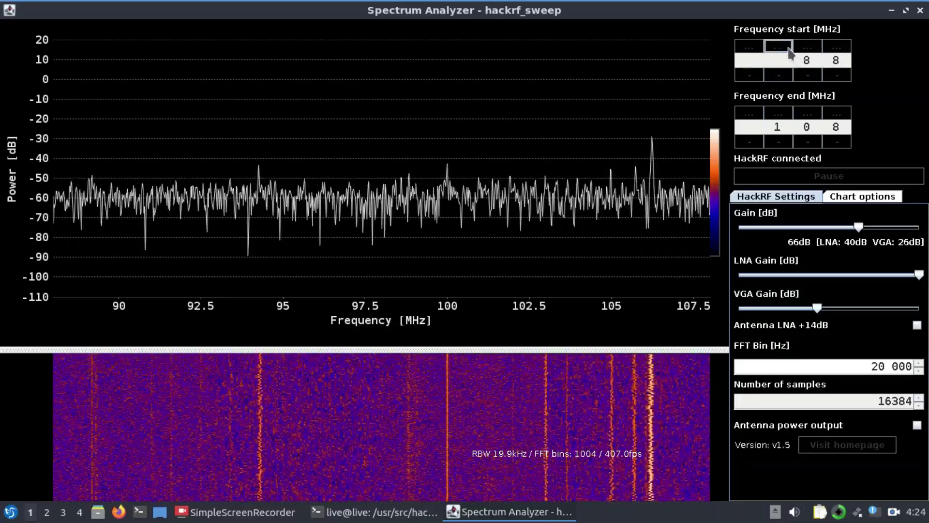
Step: Set Frequency start to 925 MHz using the hundreds, tens and units digit buttons
click(786, 49)
click(787, 49)
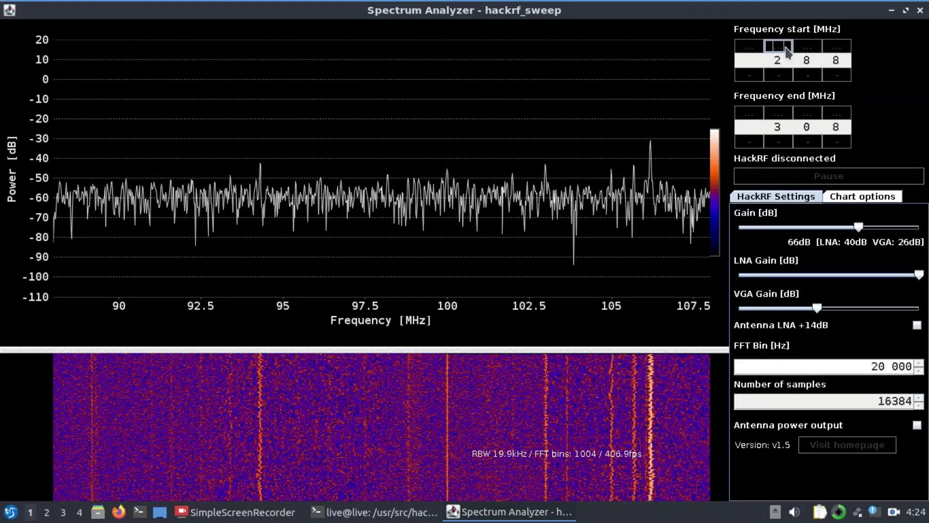
click(786, 48)
click(786, 49)
click(787, 49)
click(786, 49)
click(811, 74)
click(808, 74)
click(808, 74)
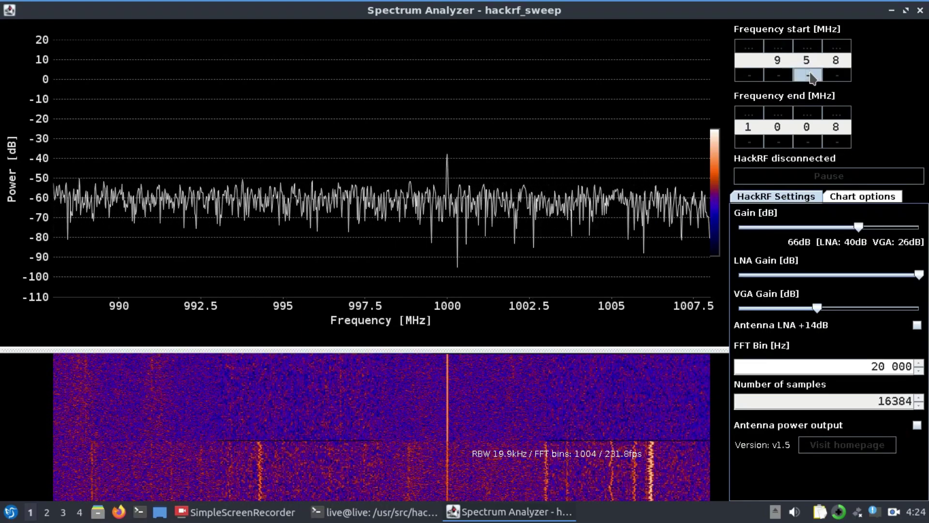
click(807, 74)
click(808, 74)
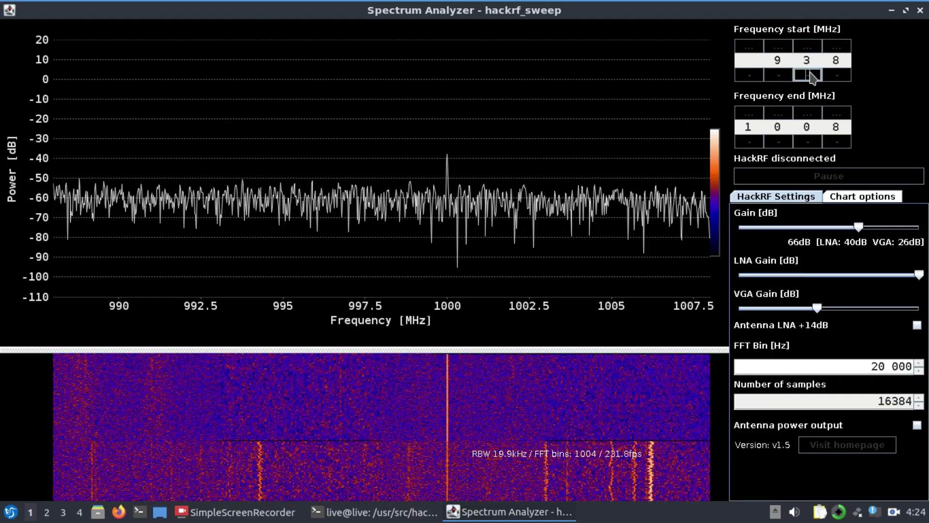
click(837, 47)
click(836, 75)
click(837, 74)
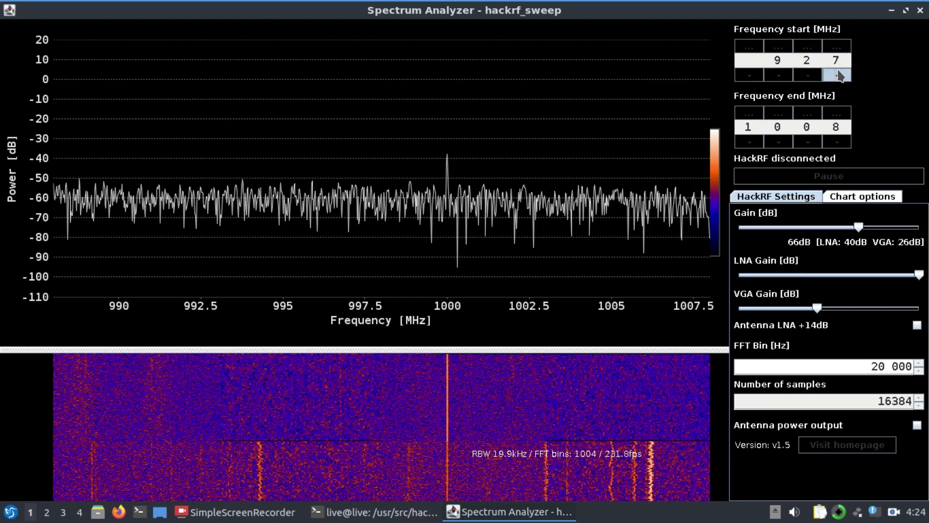
click(836, 75)
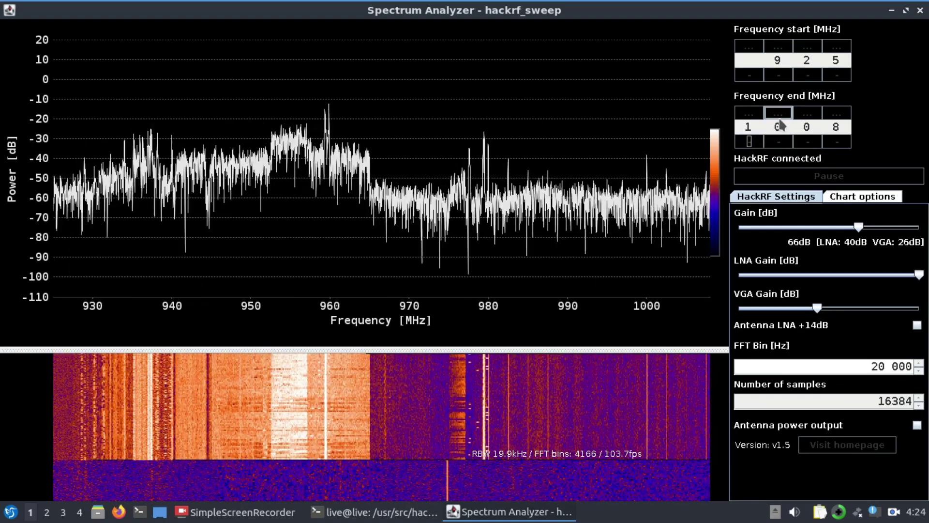
Step: Set Frequency end to 960 MHz, correcting it down from 1960 MHz
click(780, 113)
click(780, 113)
click(780, 113)
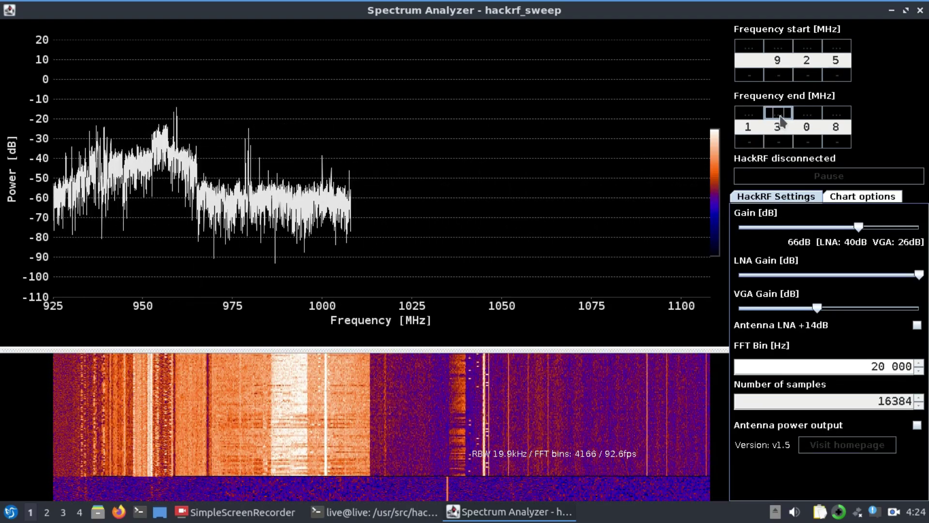
click(780, 113)
click(780, 113)
click(781, 116)
click(780, 116)
click(808, 114)
click(808, 115)
click(807, 114)
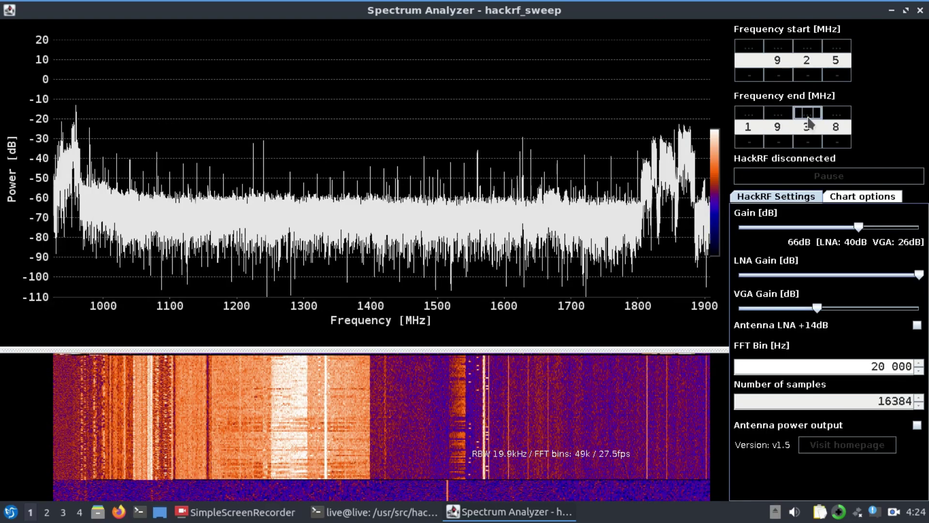
click(808, 114)
click(808, 114)
click(807, 115)
click(808, 116)
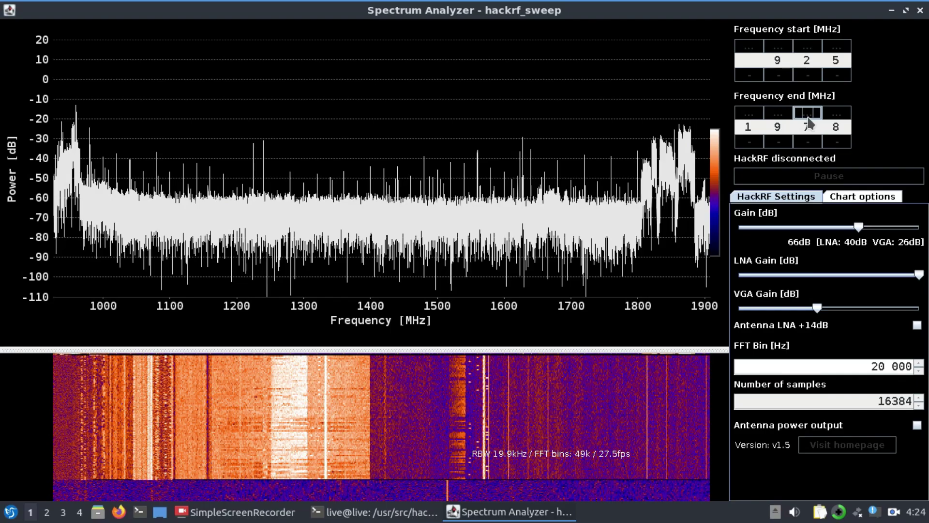
click(808, 141)
click(836, 142)
click(836, 142)
click(838, 142)
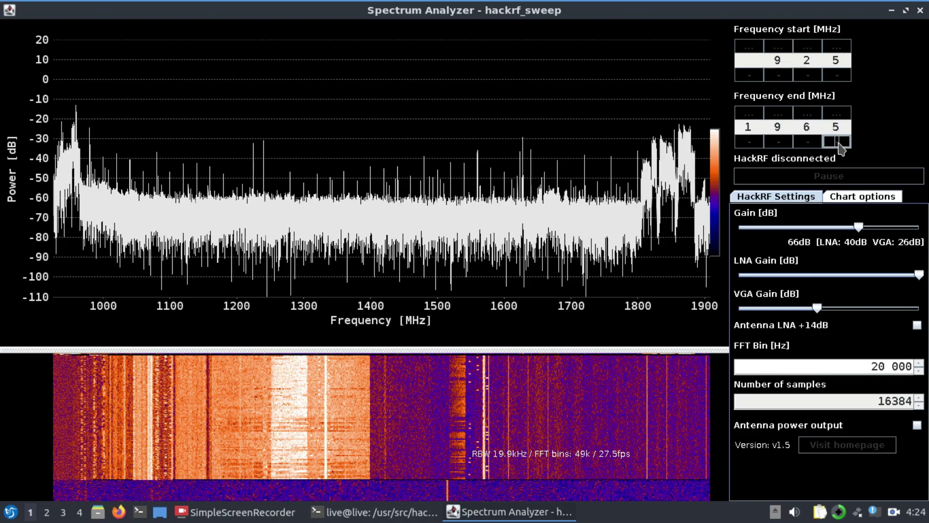
click(743, 142)
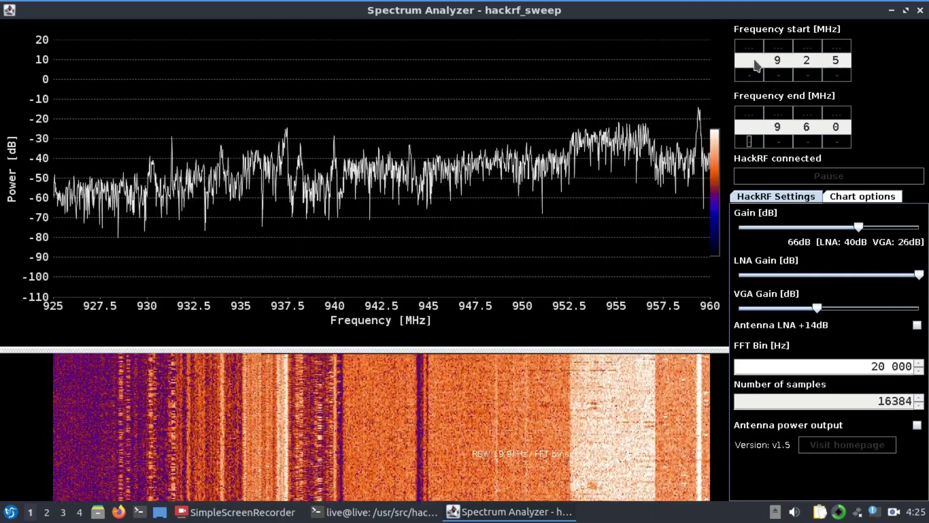
Step: Set Frequency start to 1920 MHz
click(749, 46)
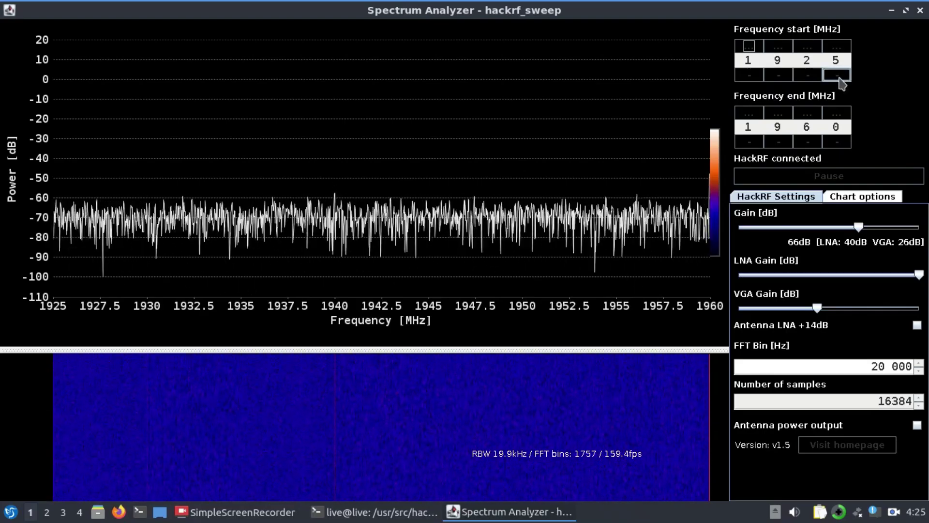
click(839, 75)
click(840, 76)
click(839, 75)
click(838, 76)
click(839, 75)
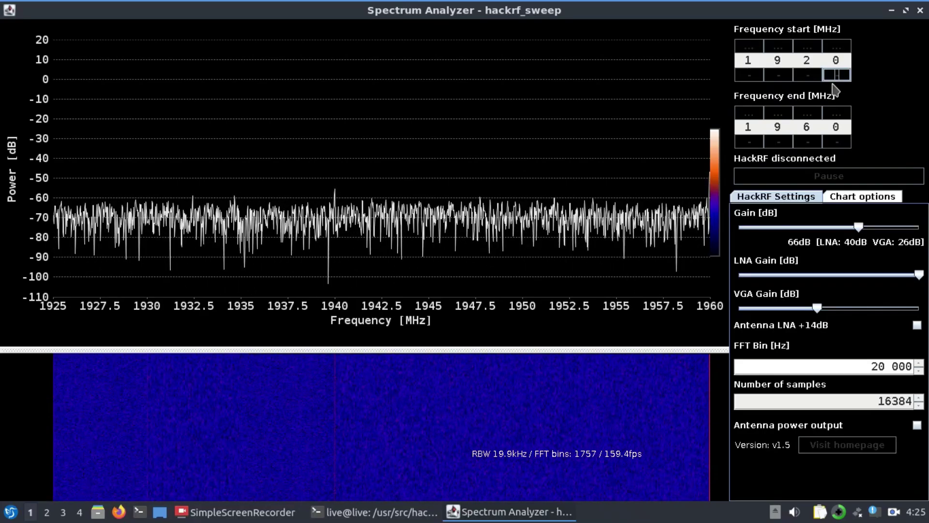
Step: Set Frequency end to 2170 MHz
click(751, 114)
click(779, 141)
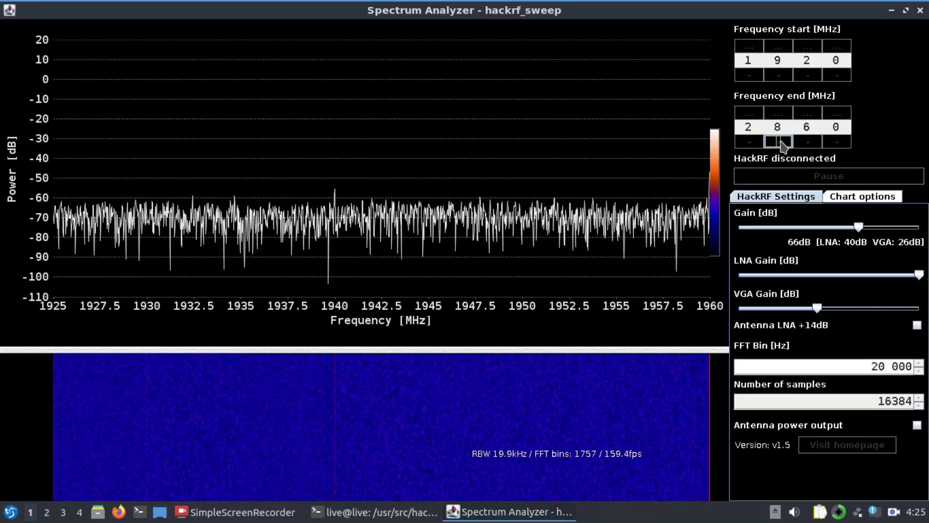
click(779, 142)
click(779, 141)
click(780, 141)
click(780, 141)
click(780, 141)
click(780, 142)
click(780, 142)
click(808, 113)
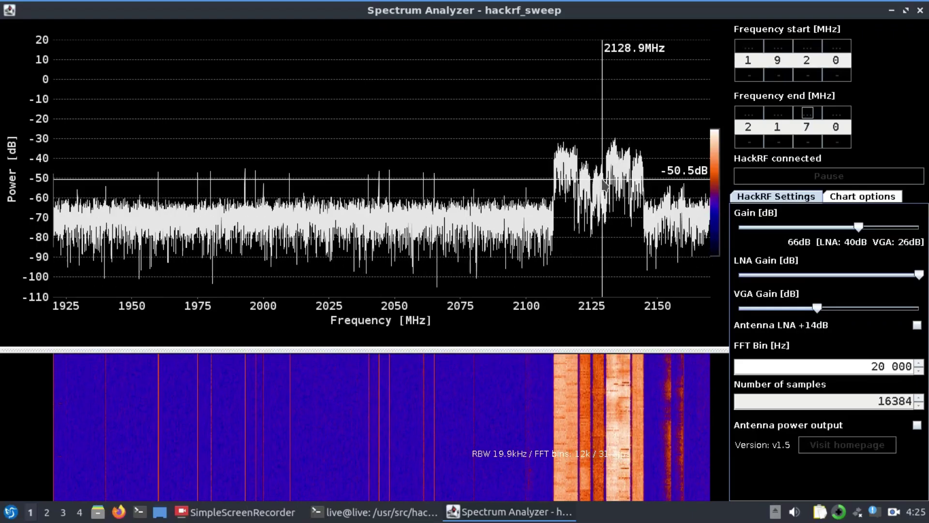
Step: Step Frequency start to 5720 MHz and Frequency end to 5850 MHz
click(740, 47)
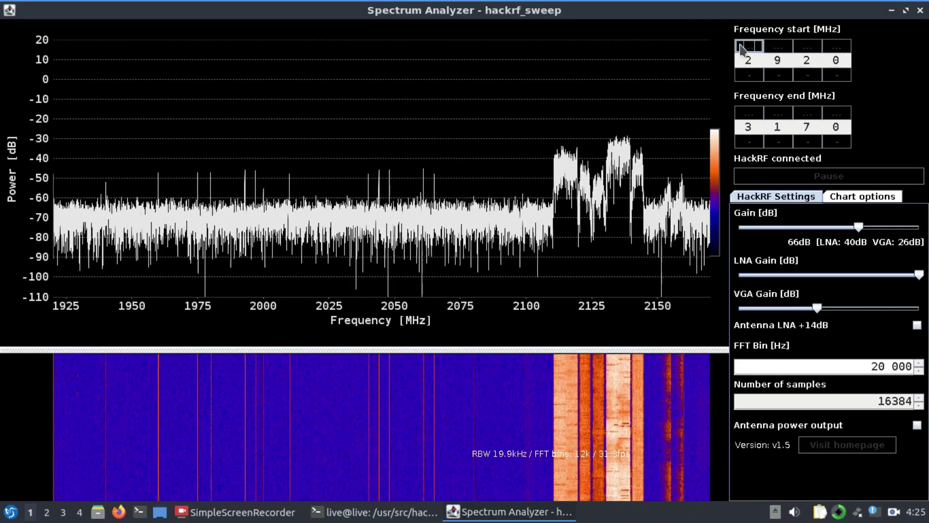
double_click(741, 47)
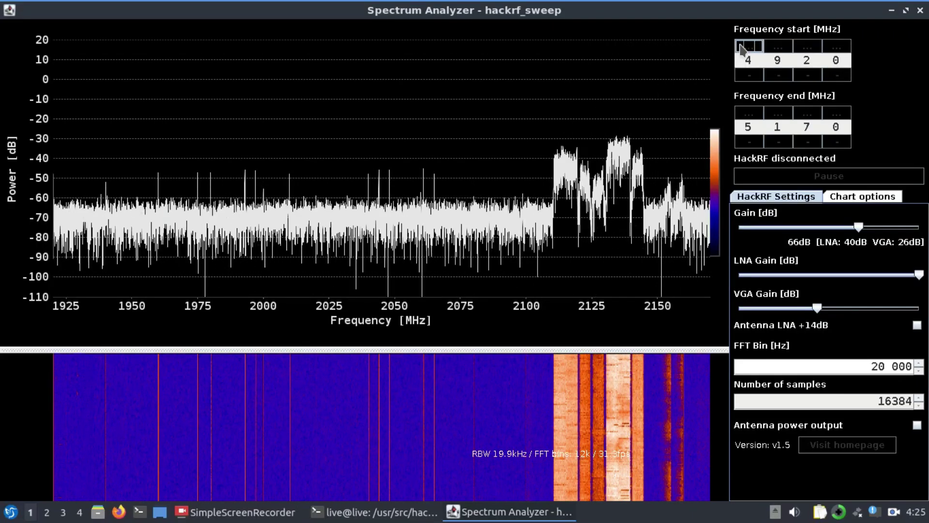
click(749, 75)
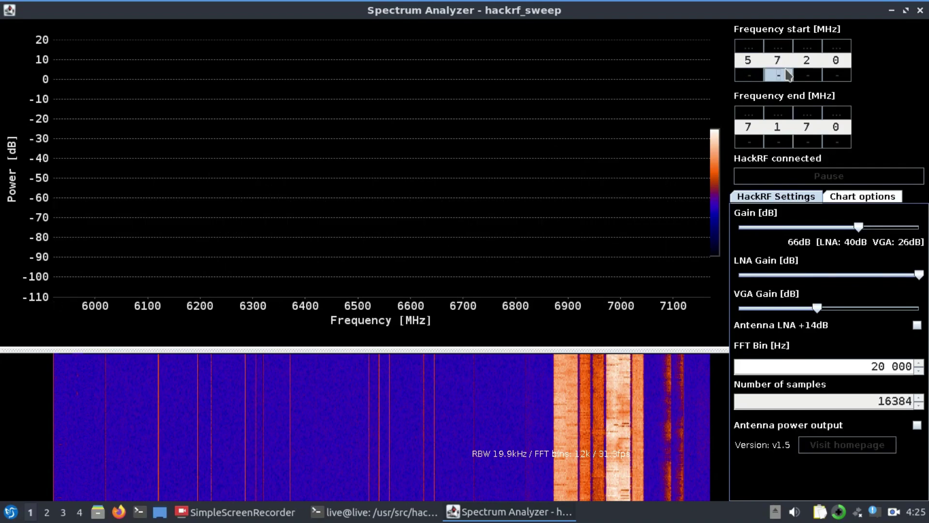
click(750, 141)
double_click(750, 142)
click(750, 113)
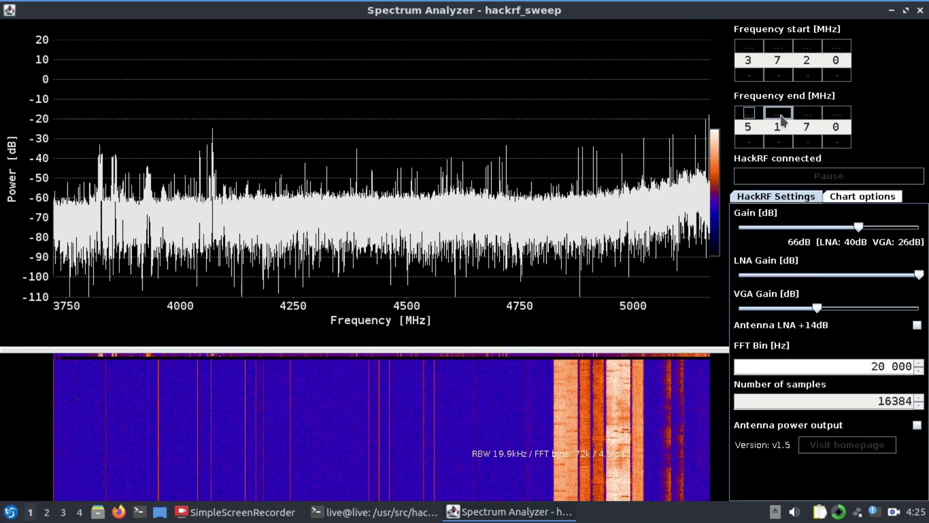
double_click(778, 114)
double_click(778, 113)
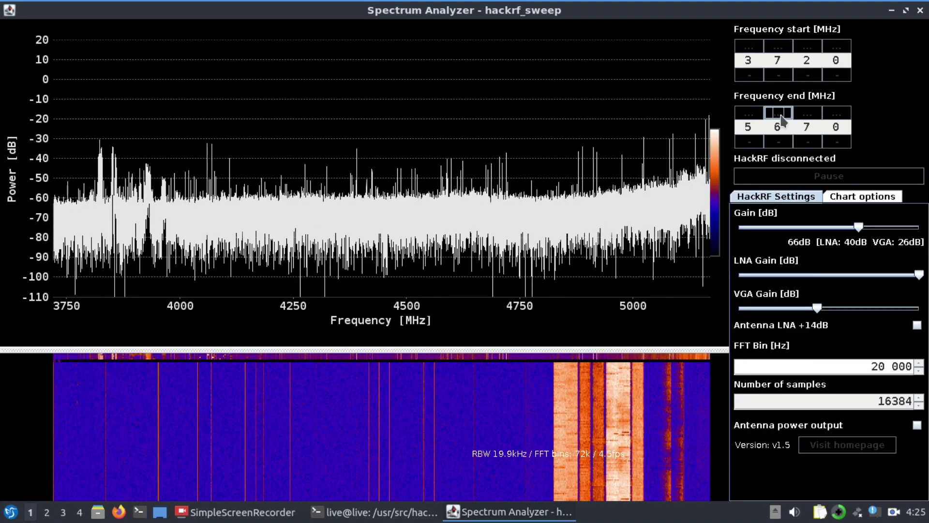
double_click(811, 142)
click(813, 142)
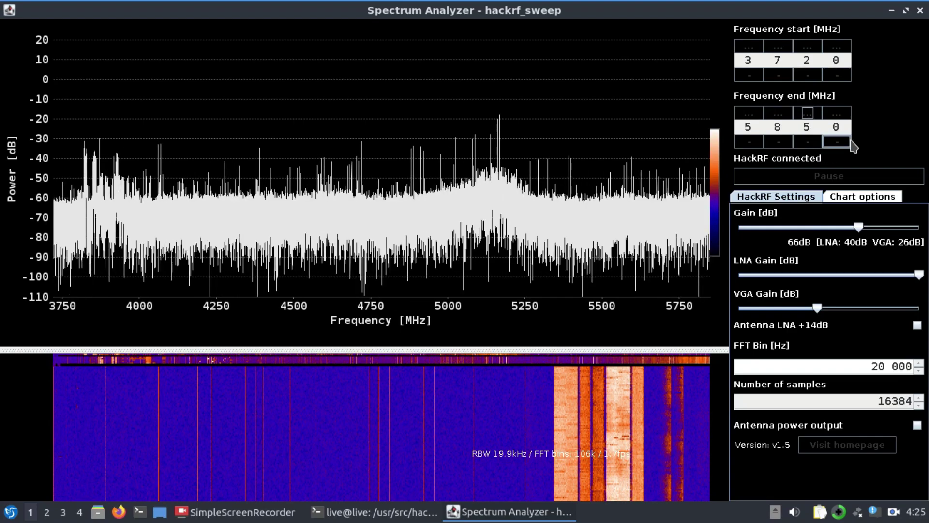
double_click(744, 49)
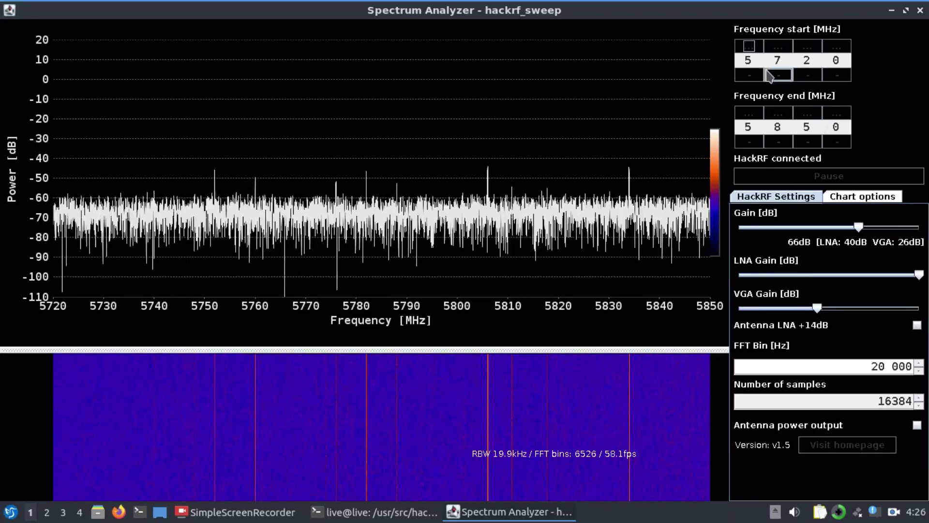
Step: Lower Frequency start in 1000 and 100 MHz steps to 20 MHz, keeping end at 5850 MHz
click(749, 75)
click(748, 75)
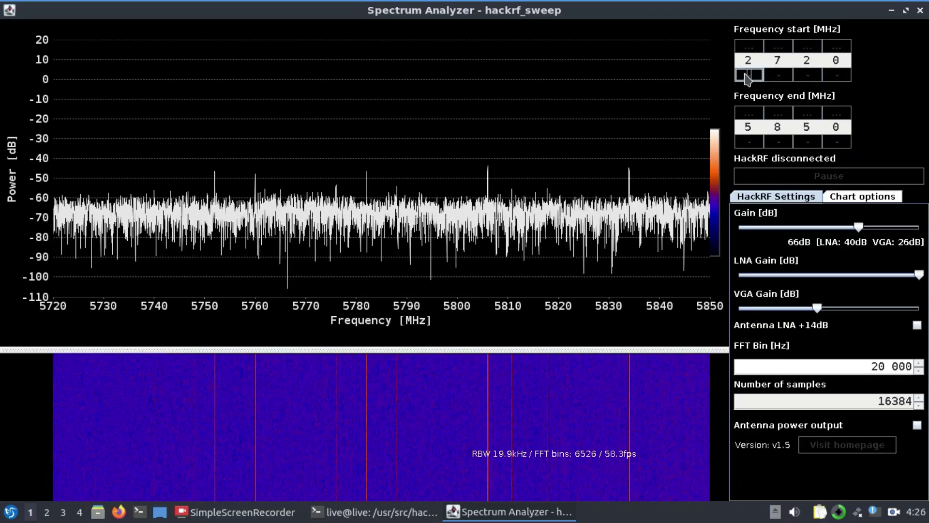
click(749, 75)
click(749, 75)
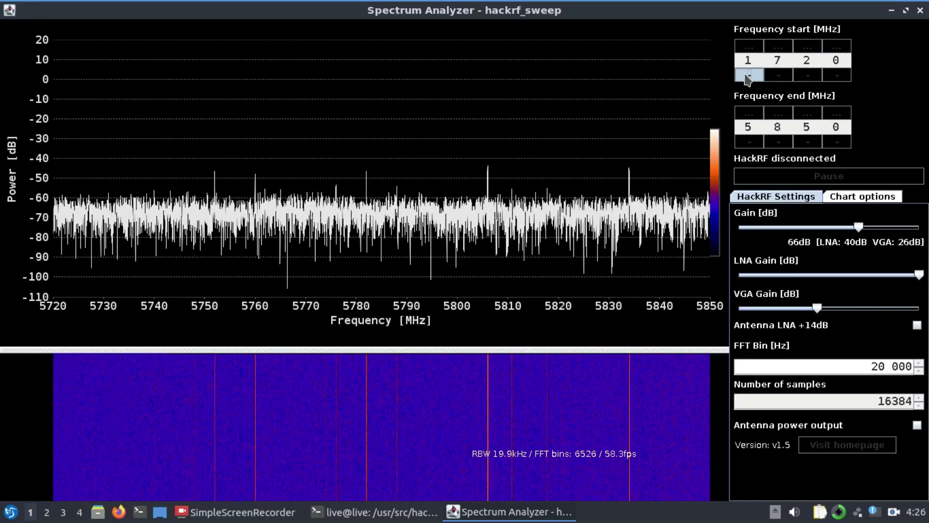
click(778, 75)
click(778, 75)
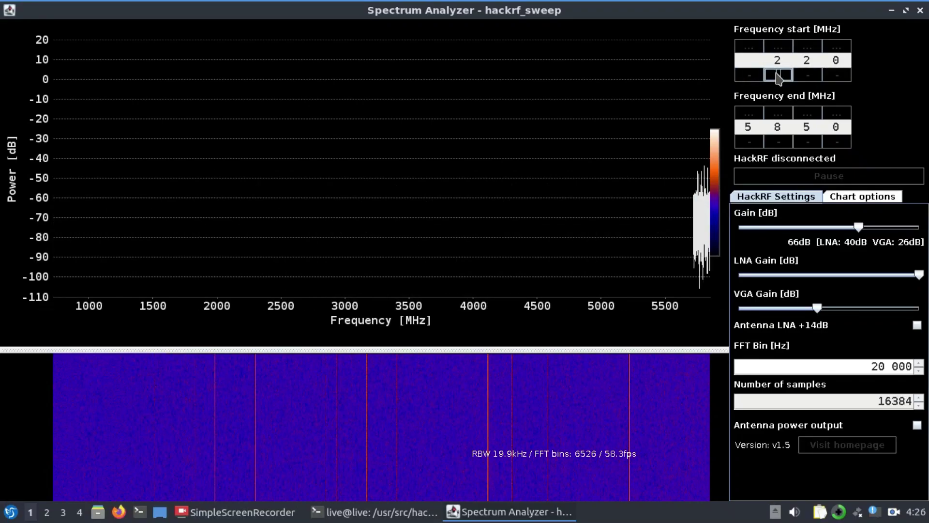
click(778, 75)
click(778, 75)
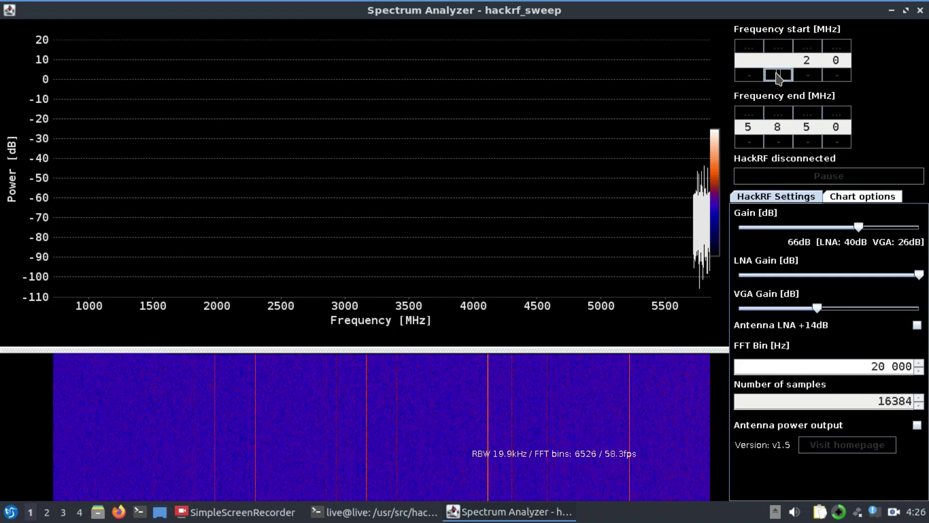